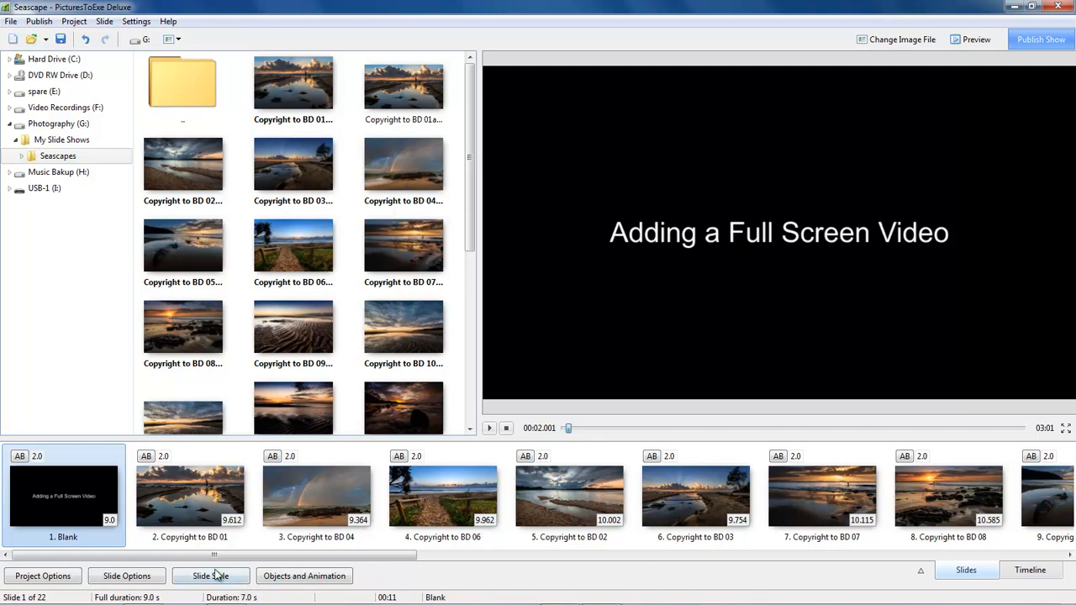
Step: Look through the show's slide list and timeline, and preview Sunset Video.mp4 from the Seascapes folder
drag(205, 556, 876, 596)
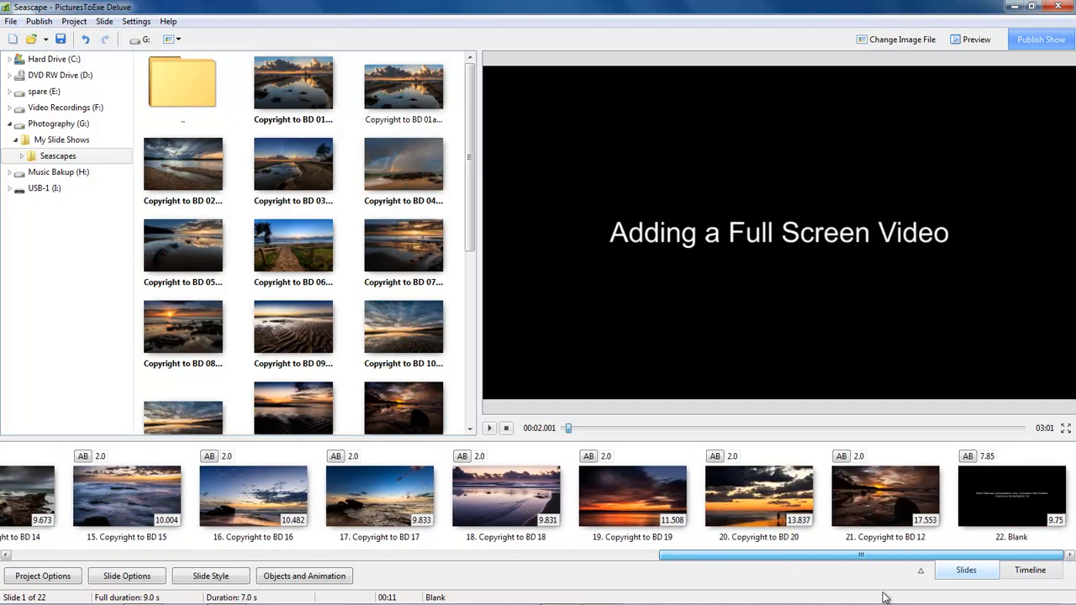
click(1030, 571)
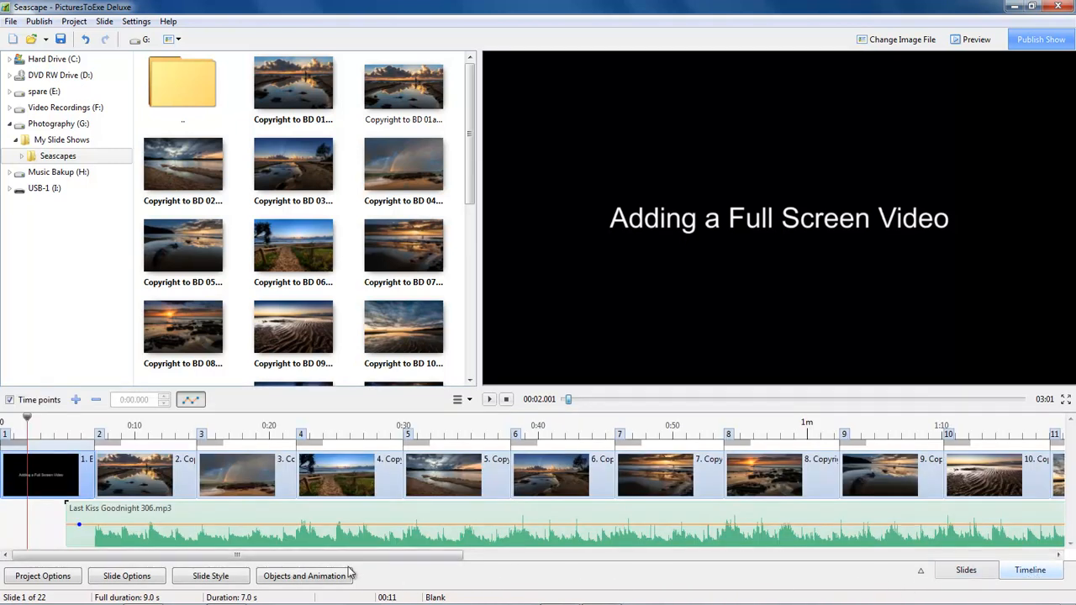
drag(341, 561, 536, 568)
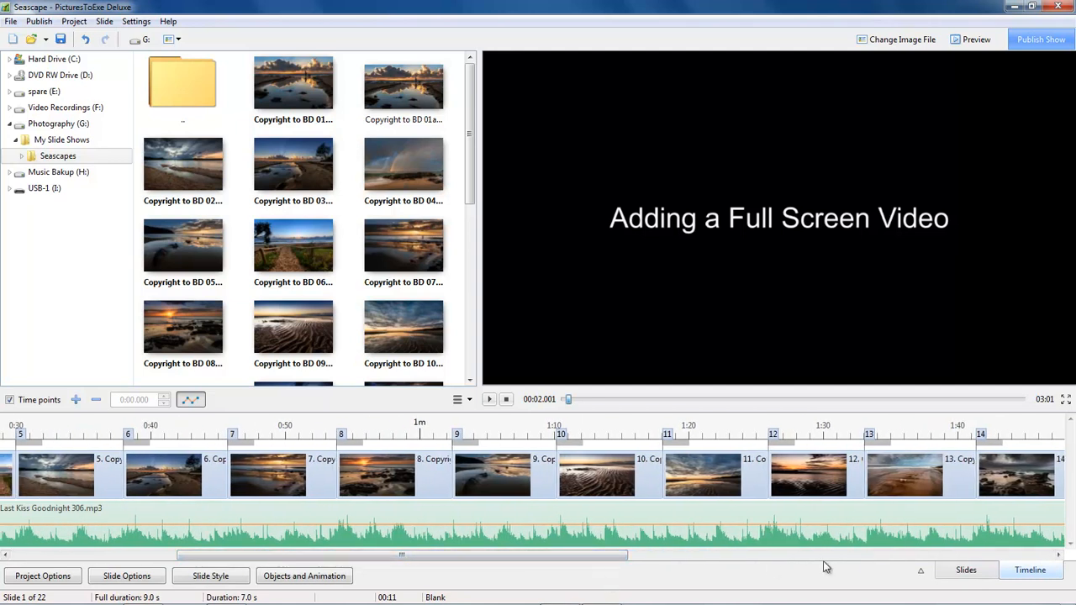
click(963, 571)
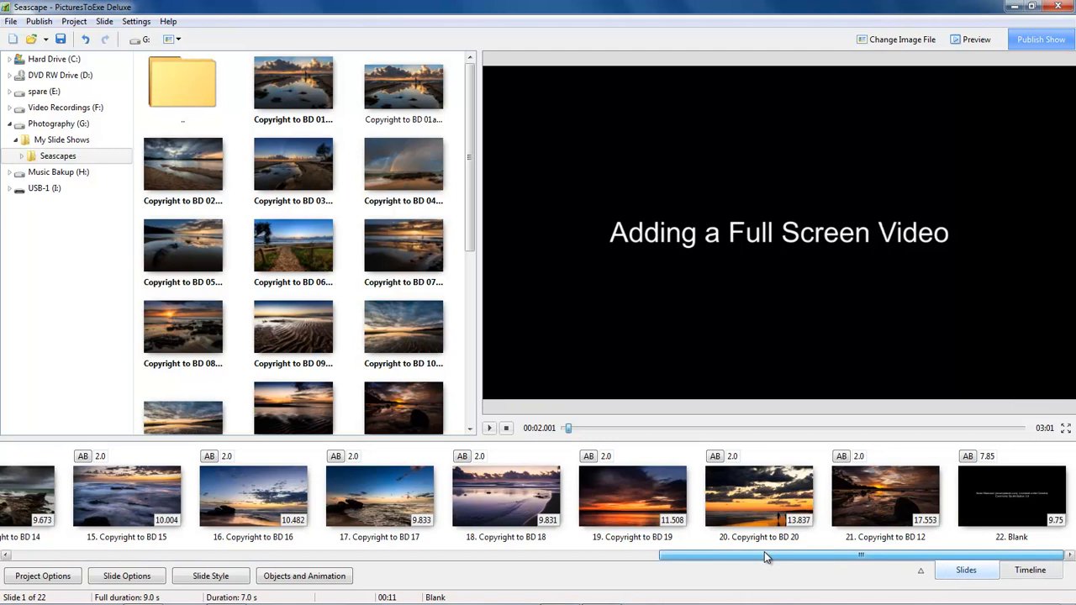
drag(767, 556, 99, 578)
drag(467, 131, 424, 349)
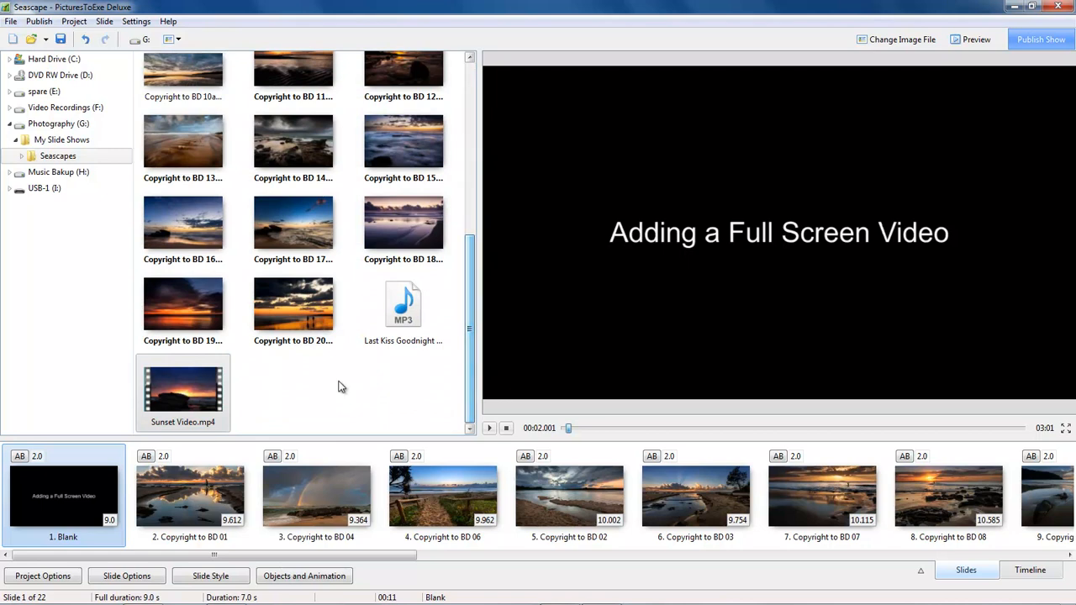
click(178, 394)
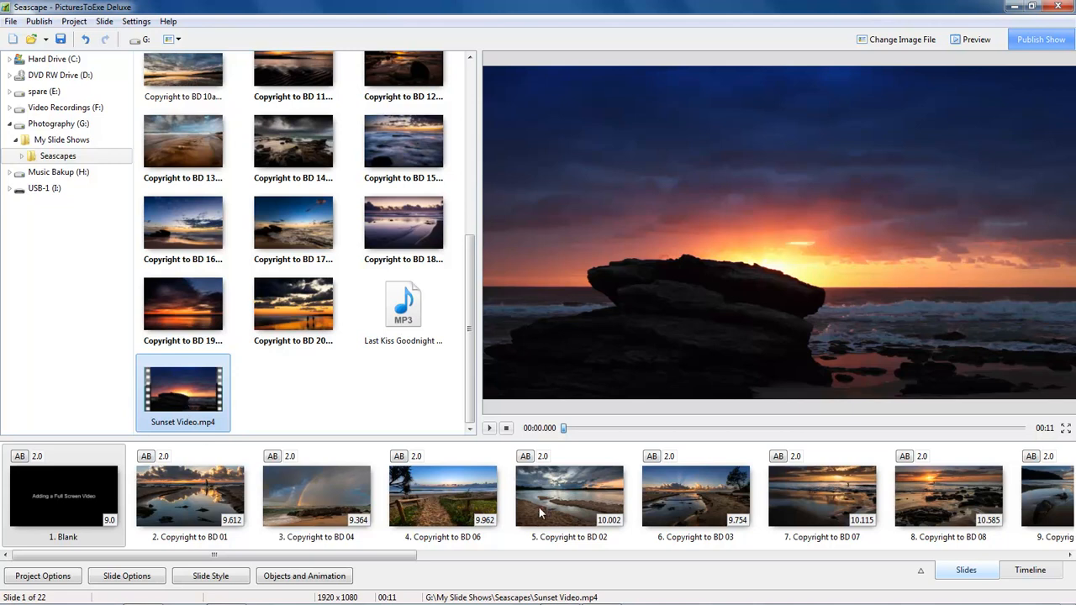
Step: Delete slide 7, Copyright to BD 07, from the timeline to free a gap for the video
click(824, 498)
click(943, 497)
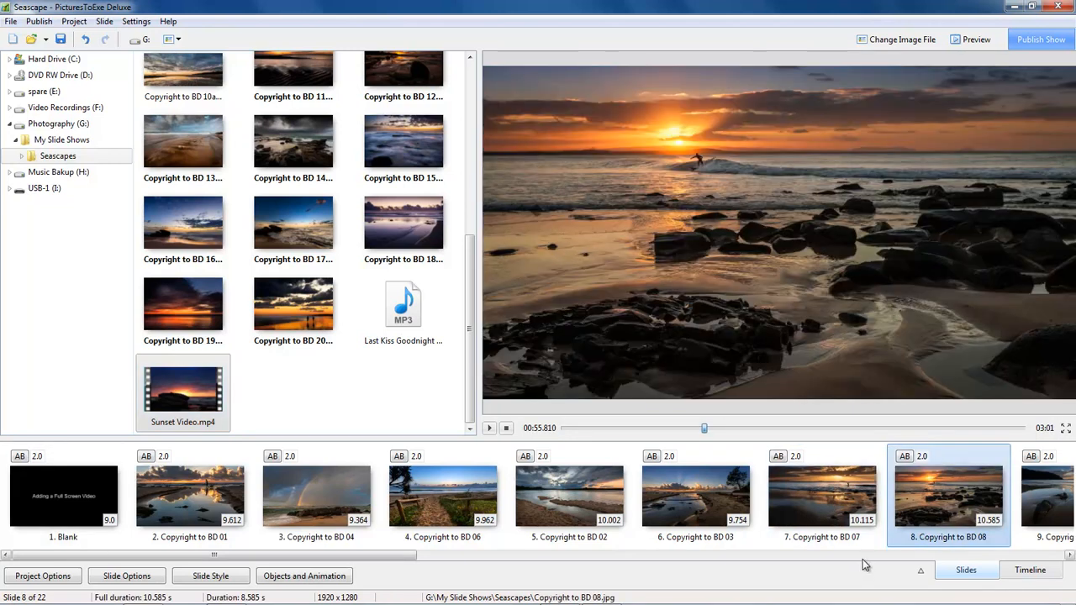
click(1031, 575)
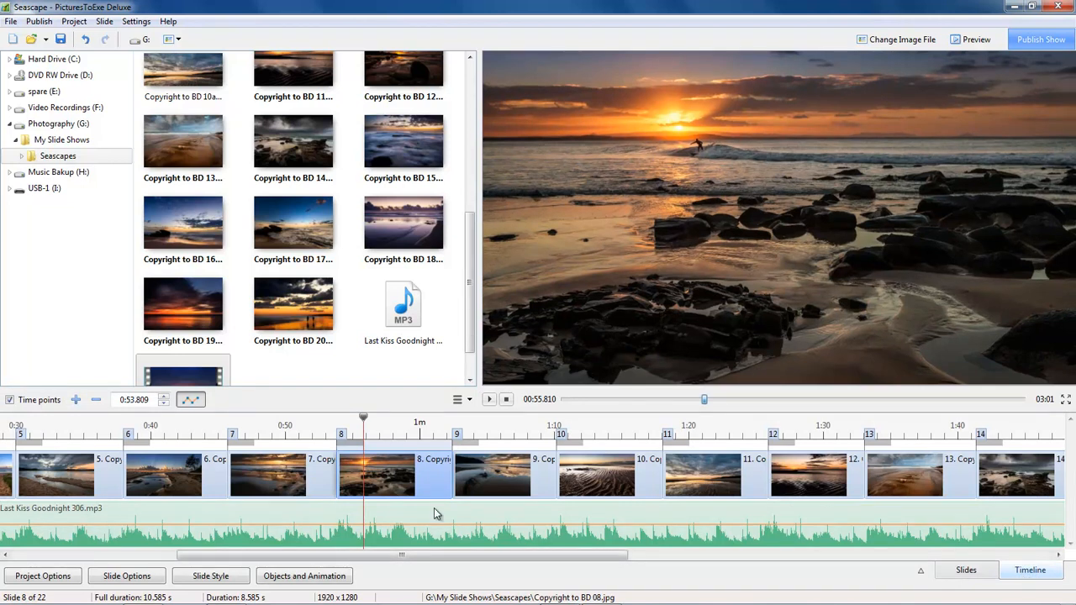
click(269, 469)
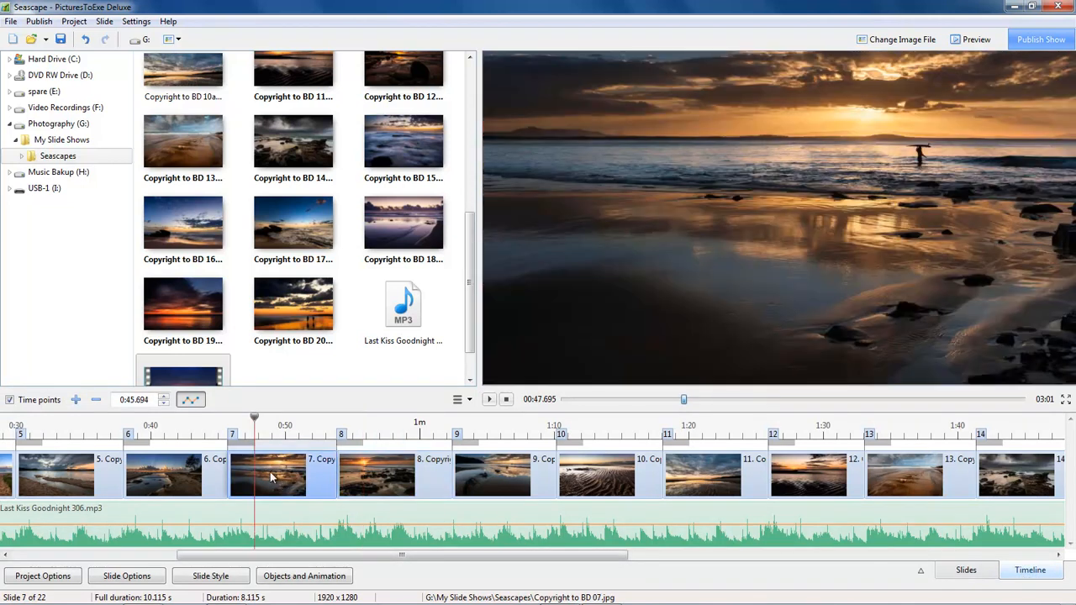
key(Delete)
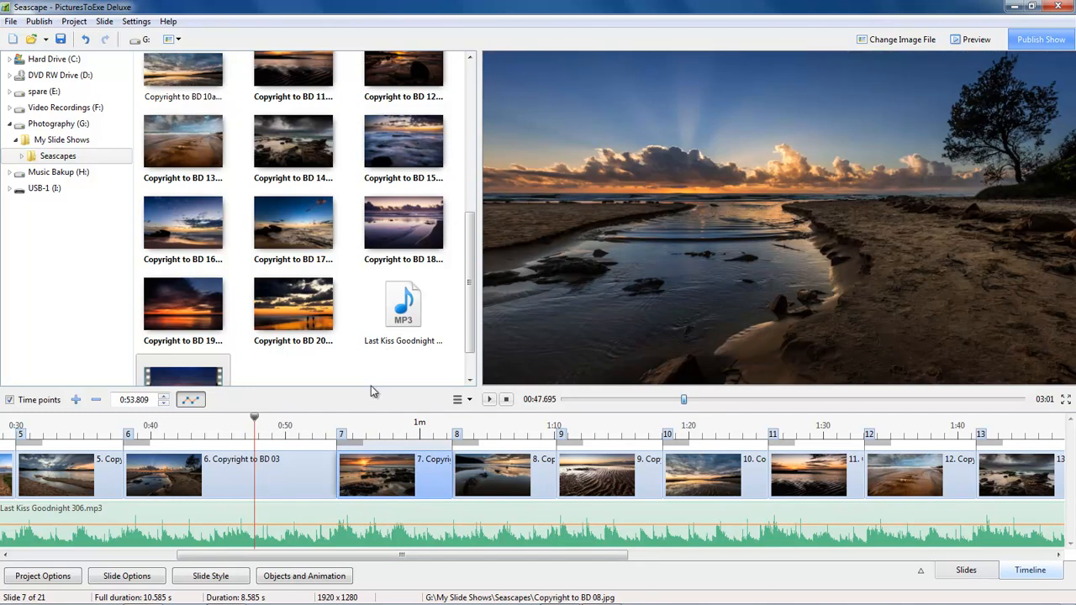
Step: Insert Sunset Video.mp4 into the timeline before Copyright to BD 08 and optimize it, saving to the same folder
drag(469, 281, 473, 307)
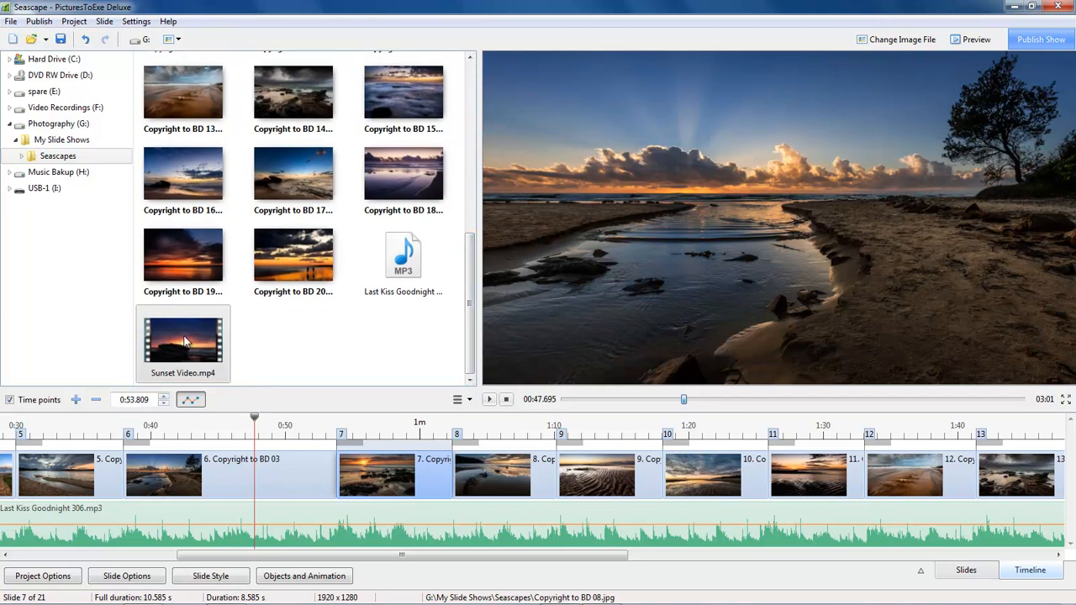
drag(185, 340, 254, 494)
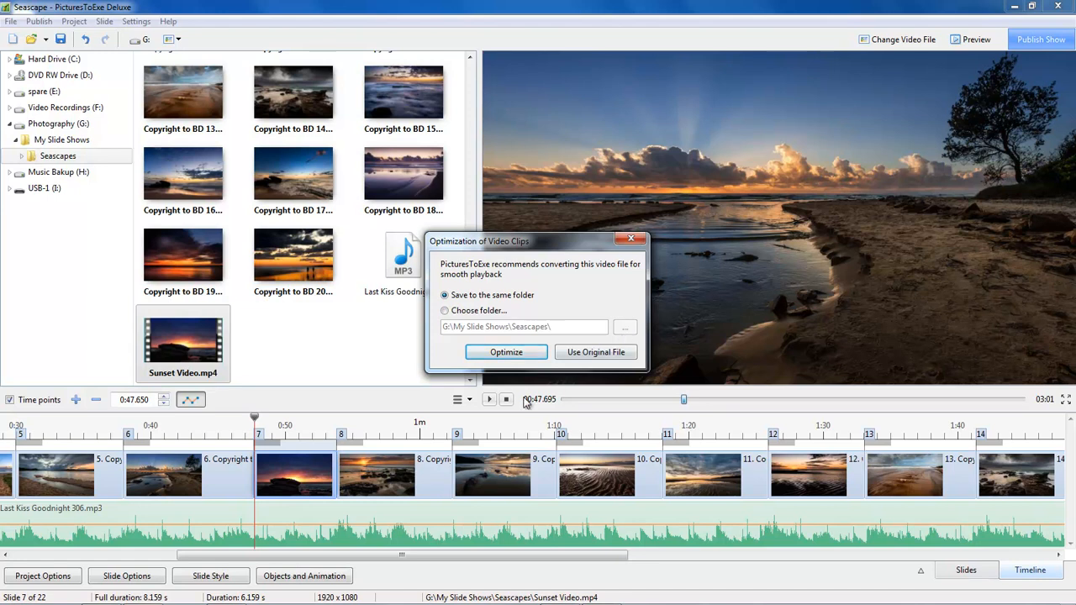
click(502, 355)
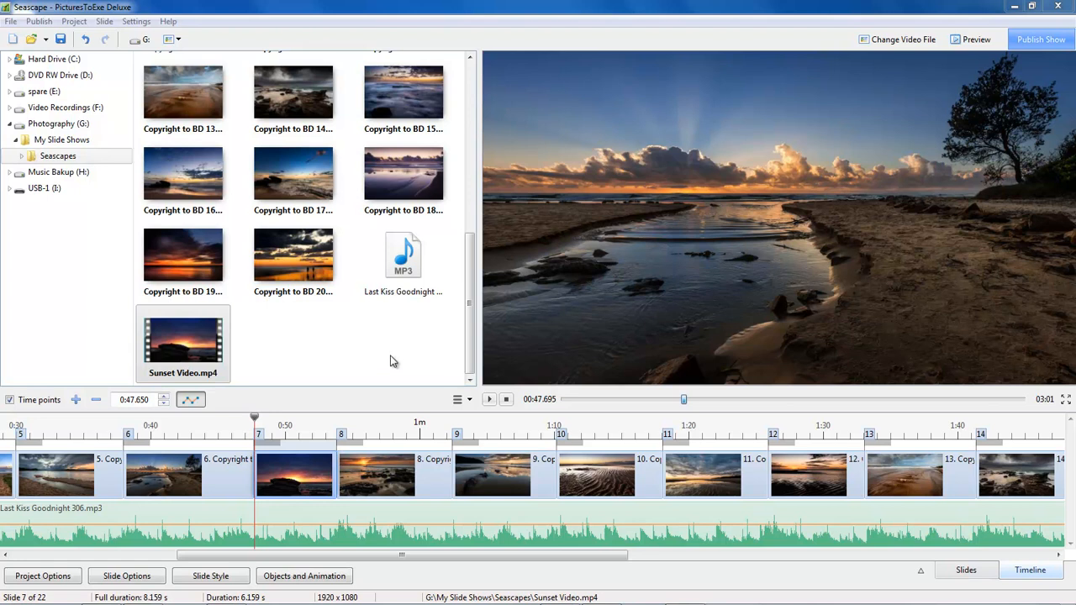
Step: Check the conversion progress in the Video Converter and remove the Possum.mp4 task before closing it
mouse_move(630, 600)
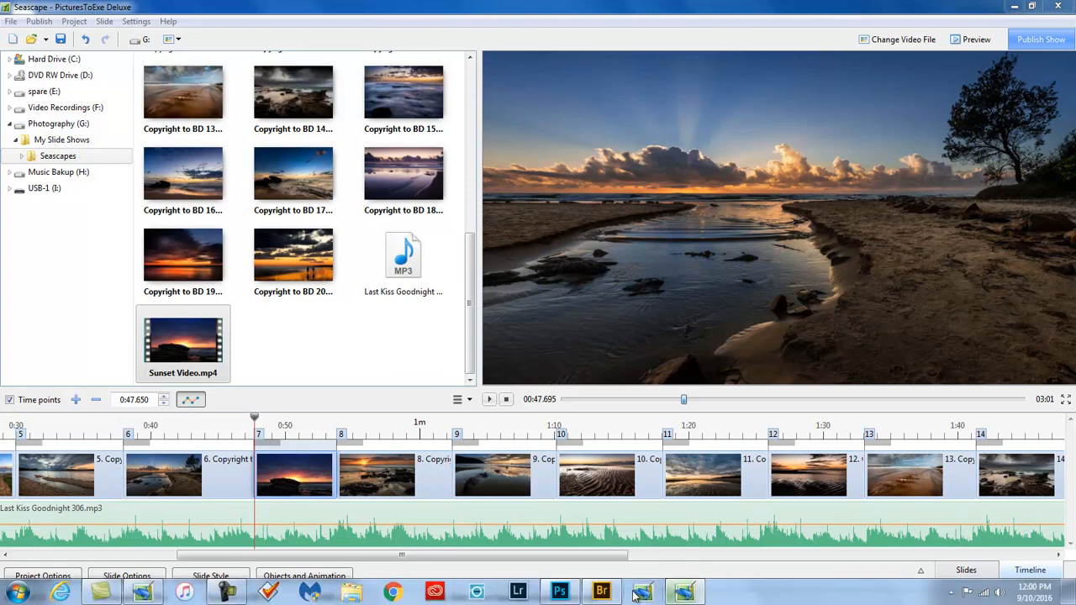
click(689, 595)
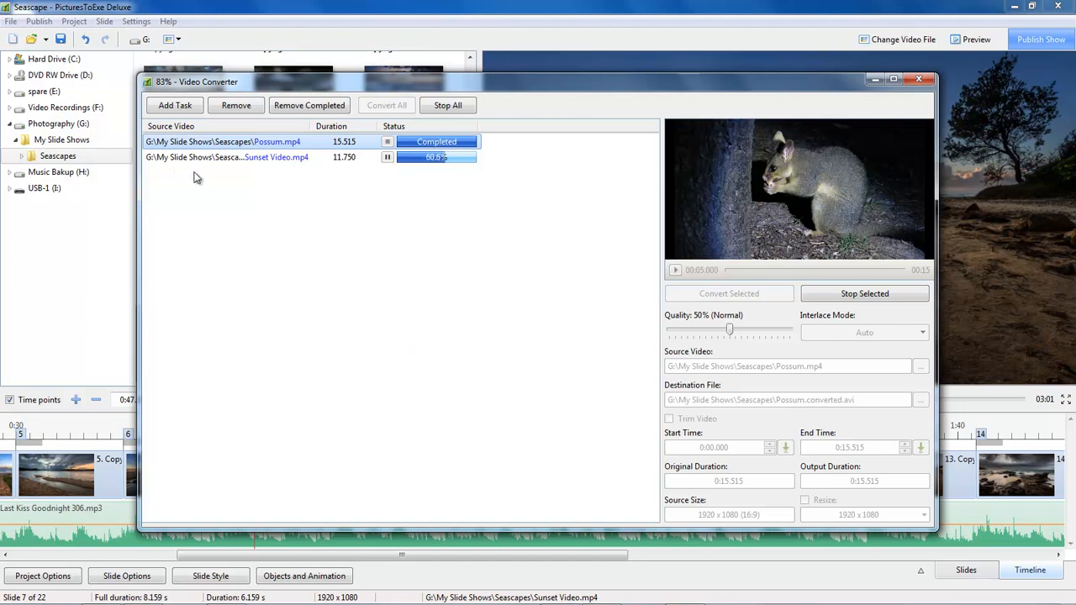
mouse_move(527, 84)
mouse_down()
mouse_move(401, 458)
mouse_move(548, 81)
mouse_up()
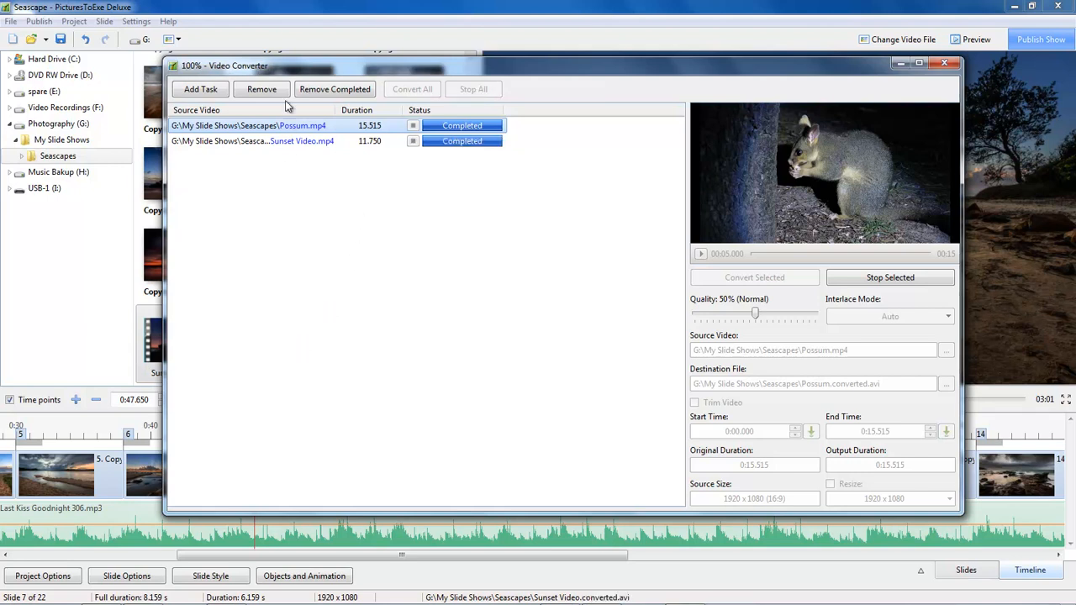
click(262, 89)
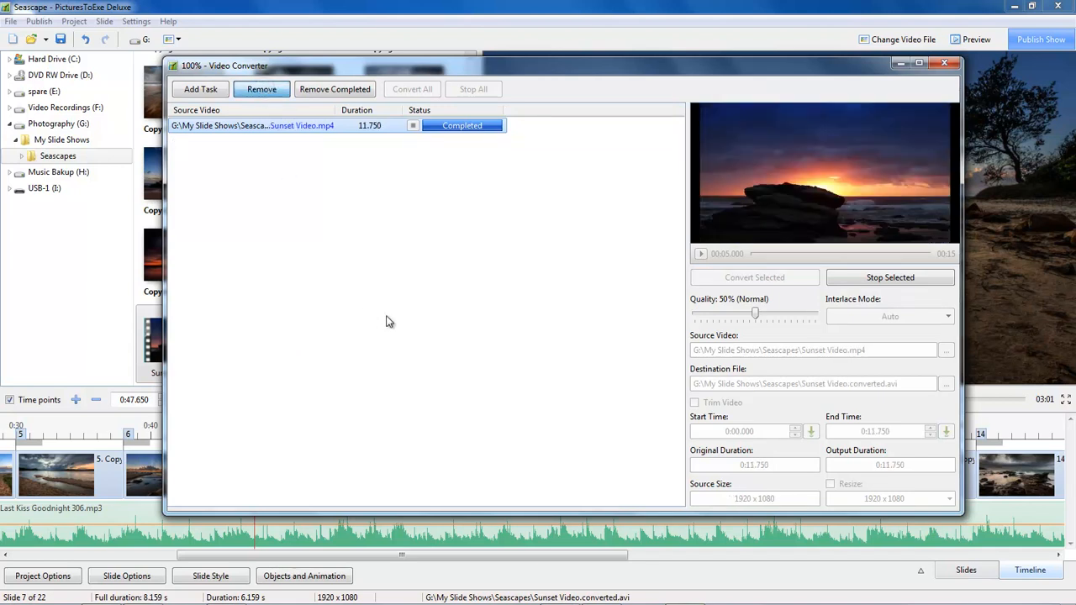
click(943, 63)
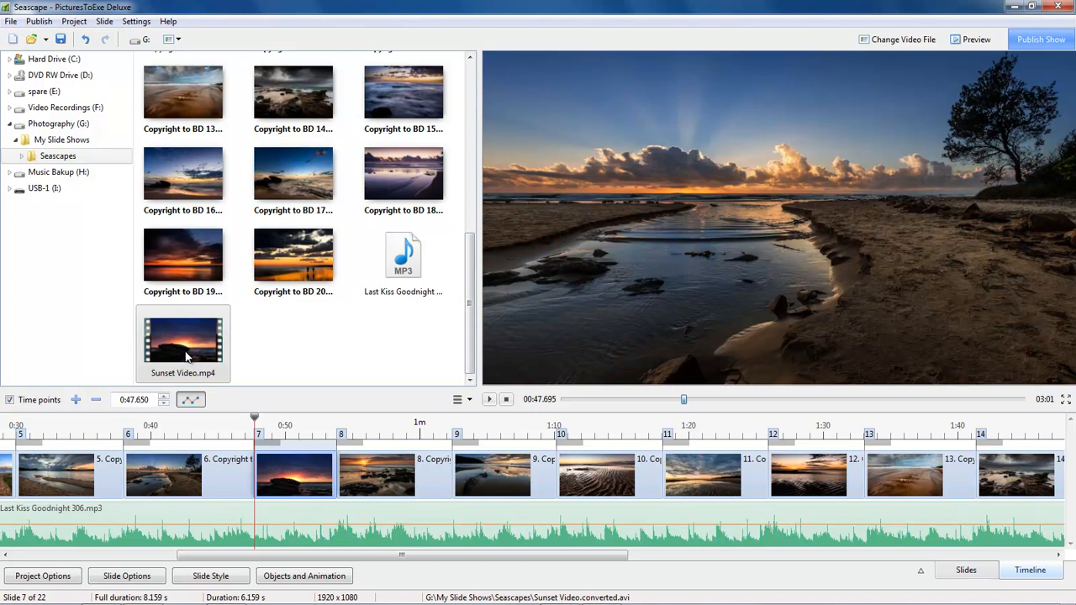
Step: Refresh the Seascapes folder and enlarge its thumbnails to view the original and converted Sunset Video files
click(59, 144)
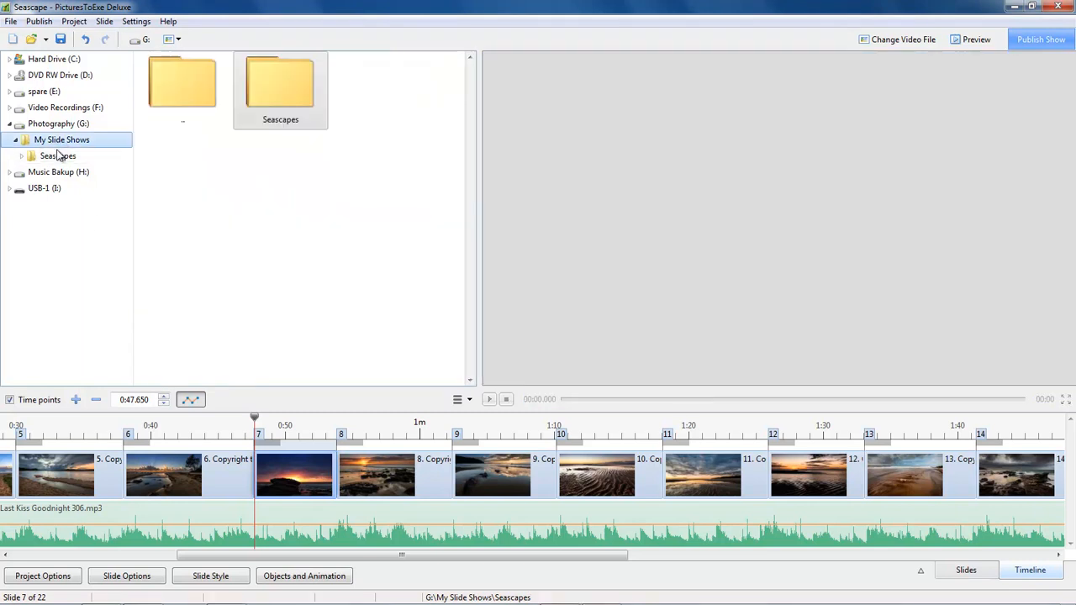
click(52, 157)
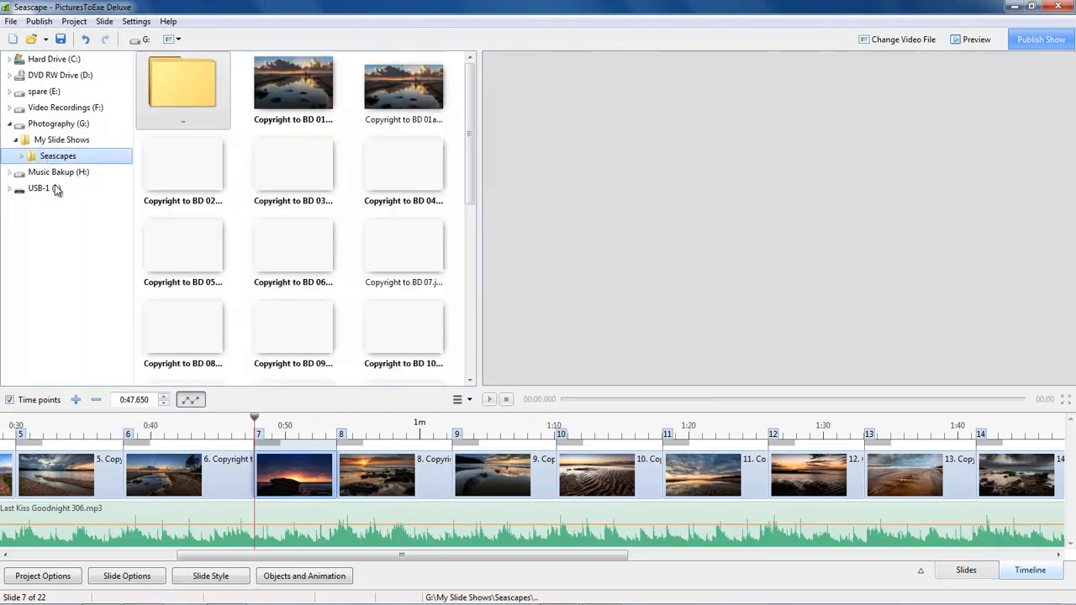
drag(471, 179, 461, 368)
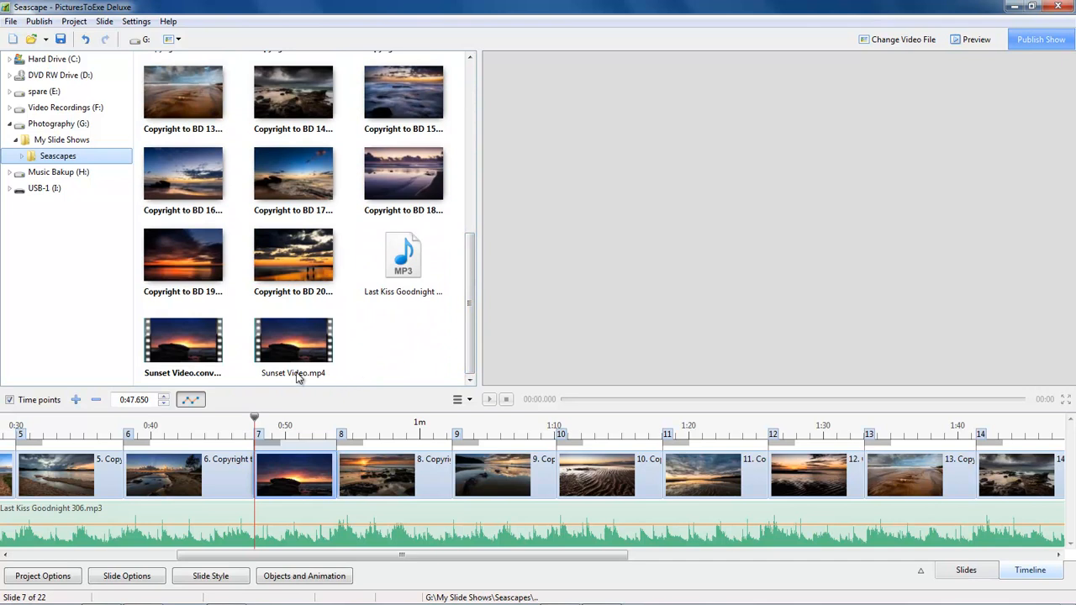
click(179, 40)
drag(143, 61, 122, 62)
drag(470, 180, 473, 344)
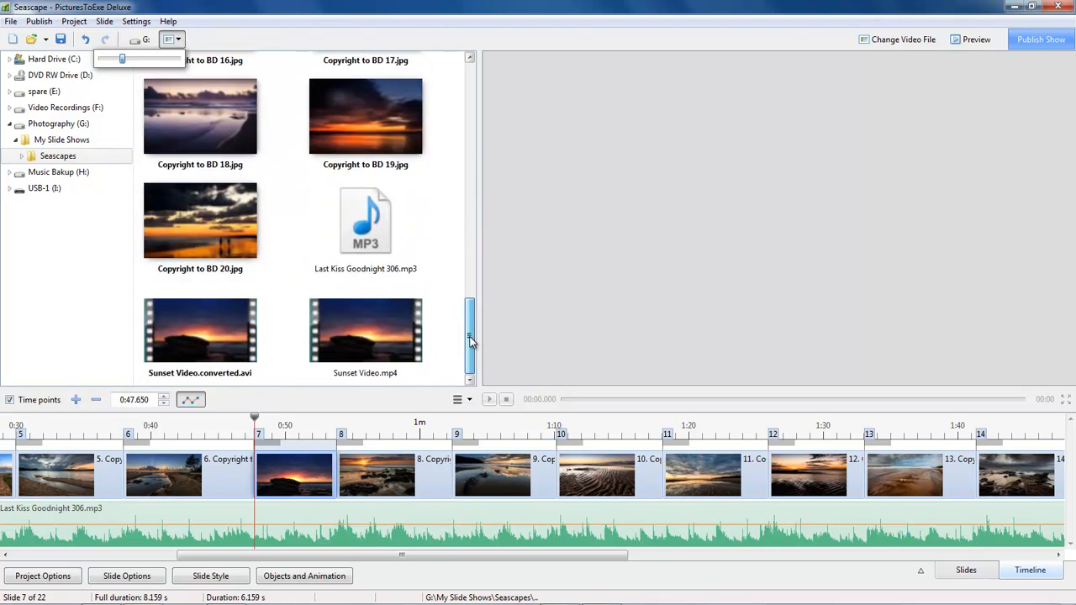
click(360, 337)
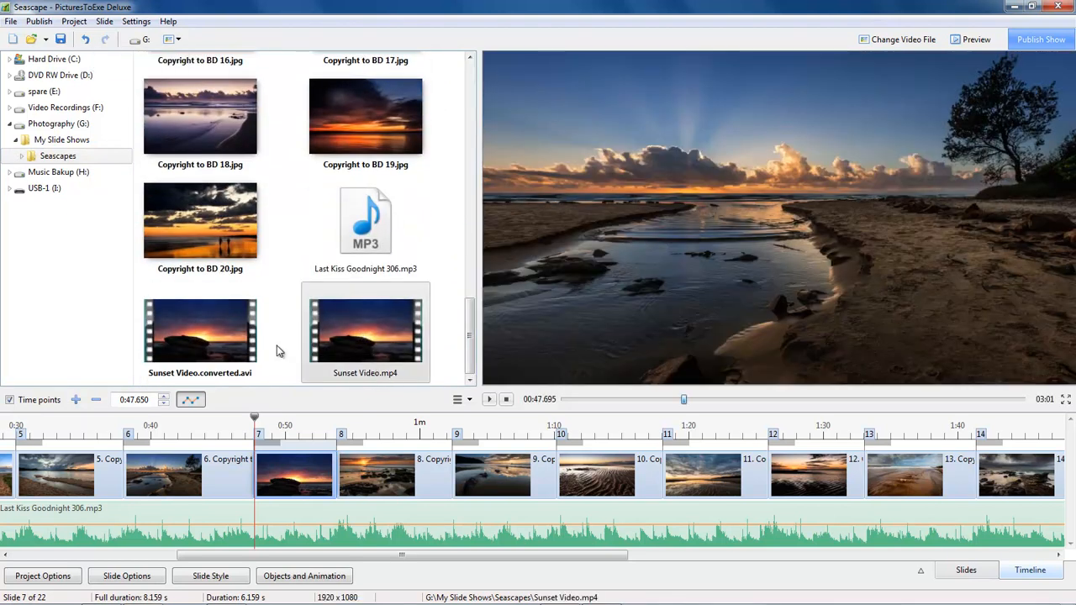
click(191, 336)
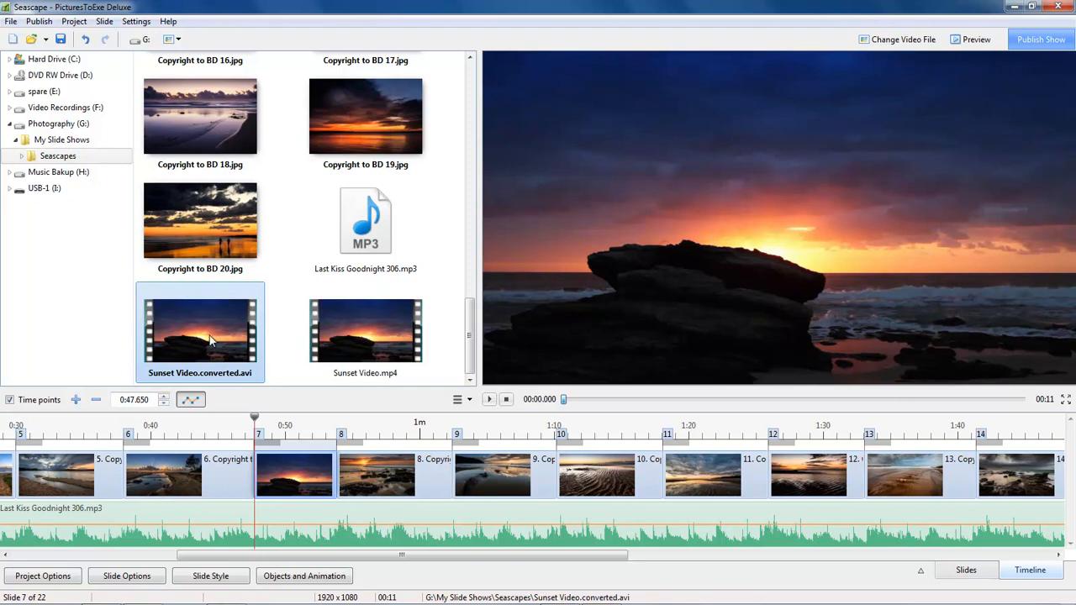
Step: Move the start of the Sunset Video.converted slide to 0:45.450 and set its full duration to 11 seconds
click(286, 480)
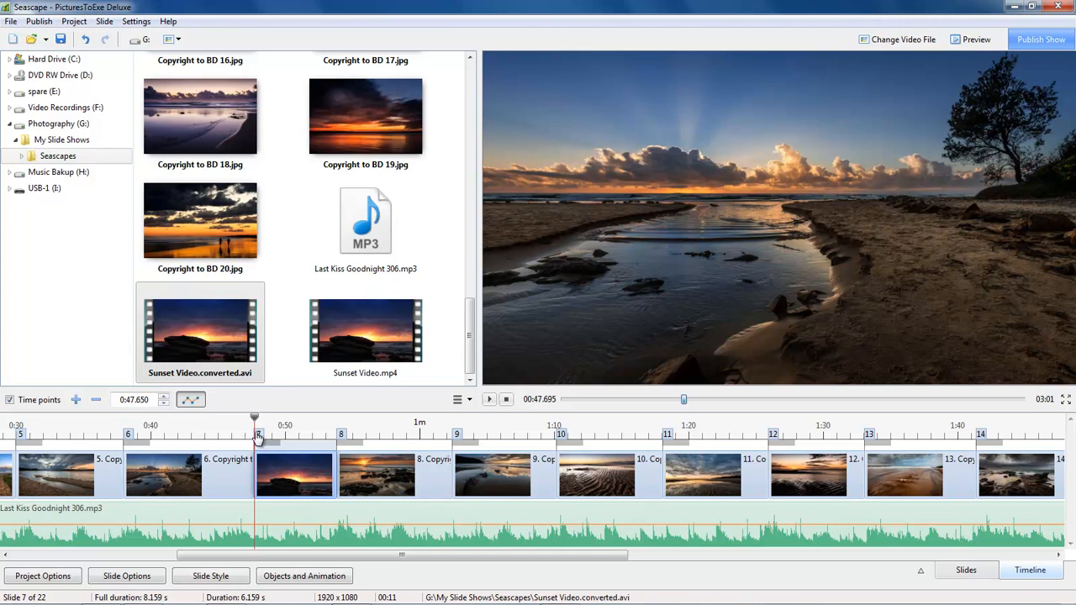
drag(258, 438, 228, 440)
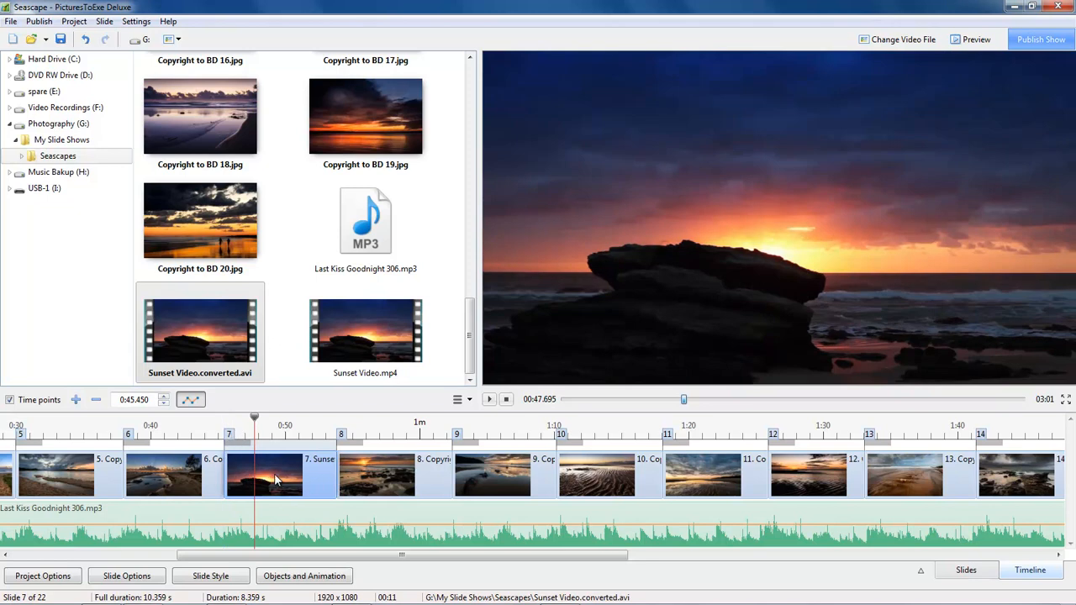
click(966, 570)
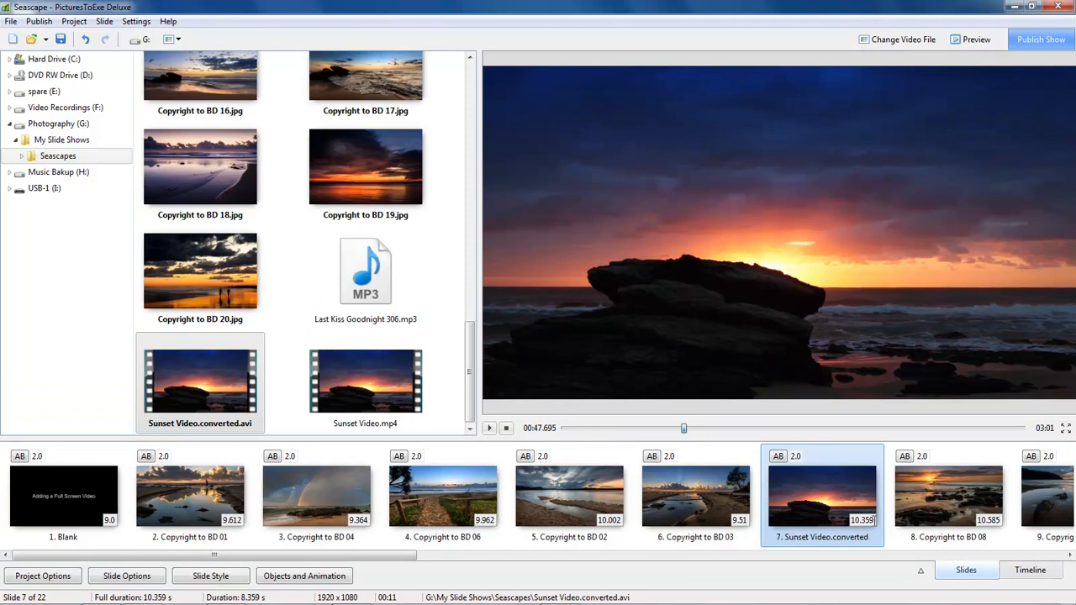
click(872, 519)
text(11)
click(822, 498)
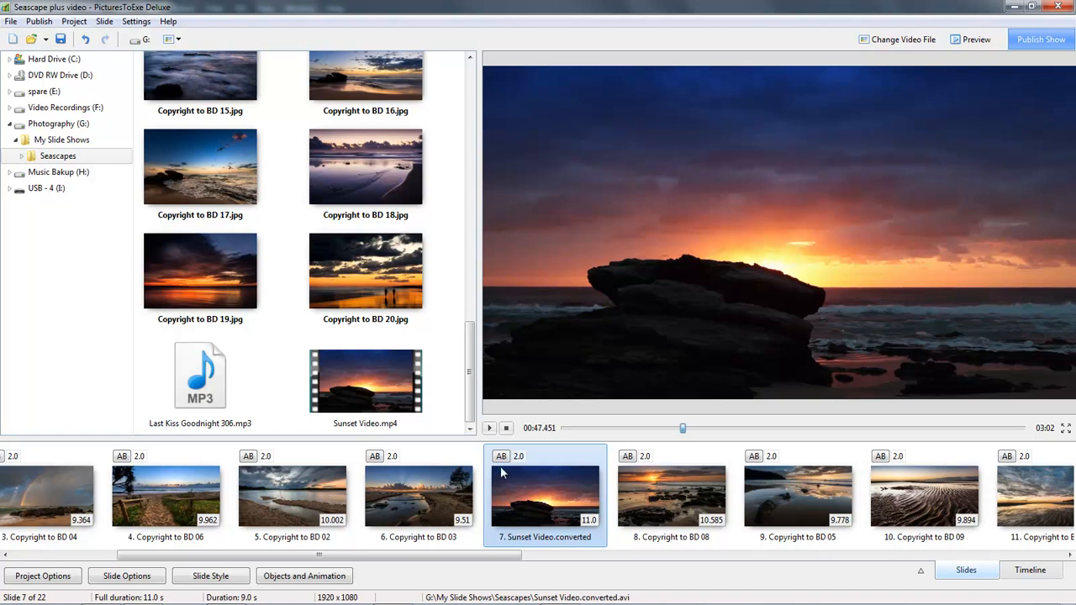
Step: Play the show from slide 6, Copyright to BD 03, to check the transitions into and out of the video
click(432, 490)
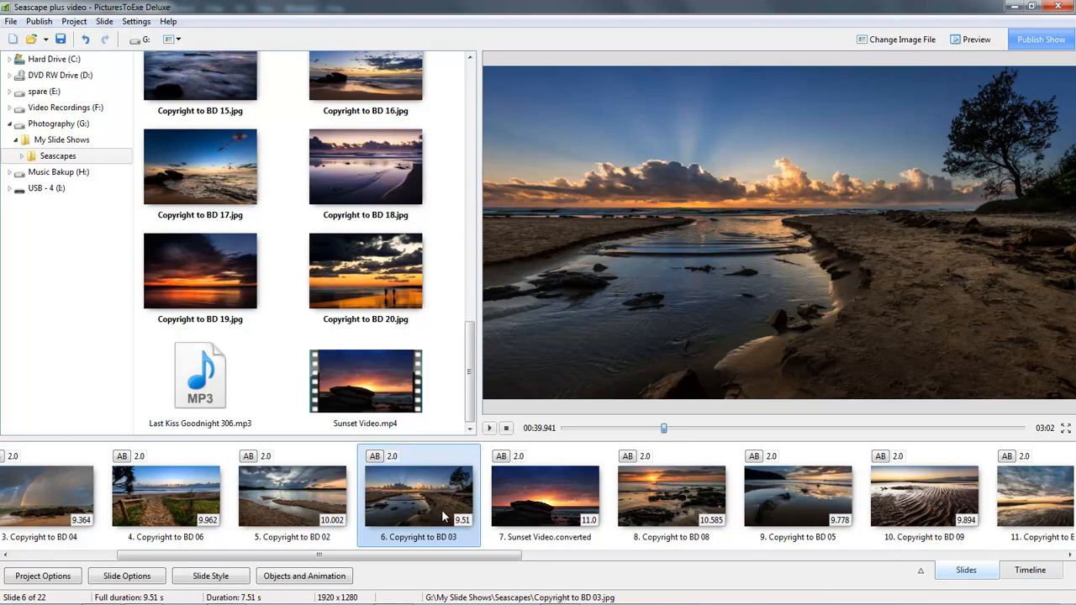
click(491, 430)
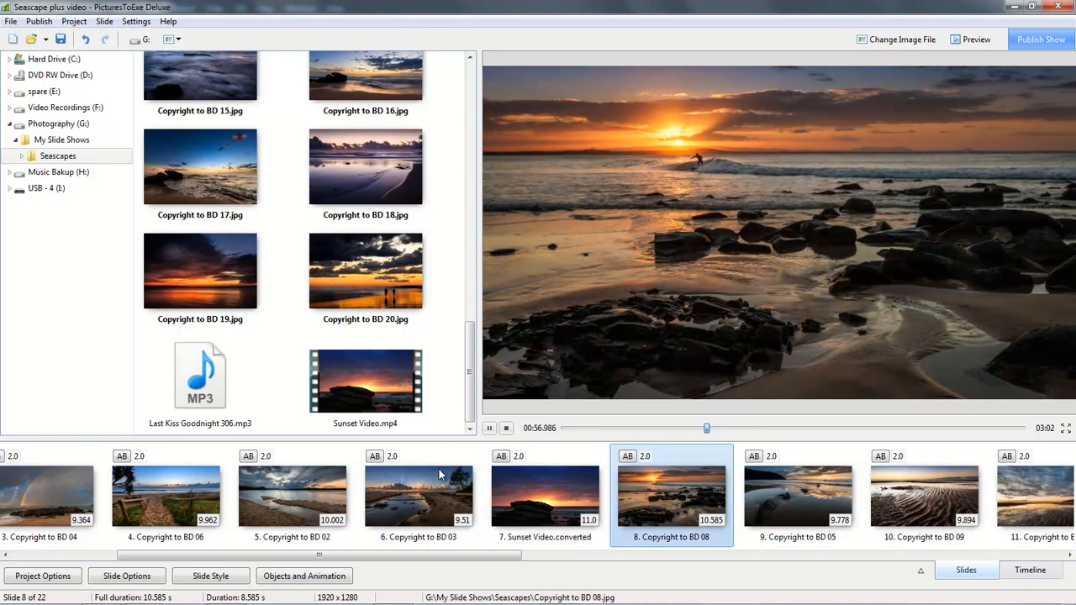
click(506, 428)
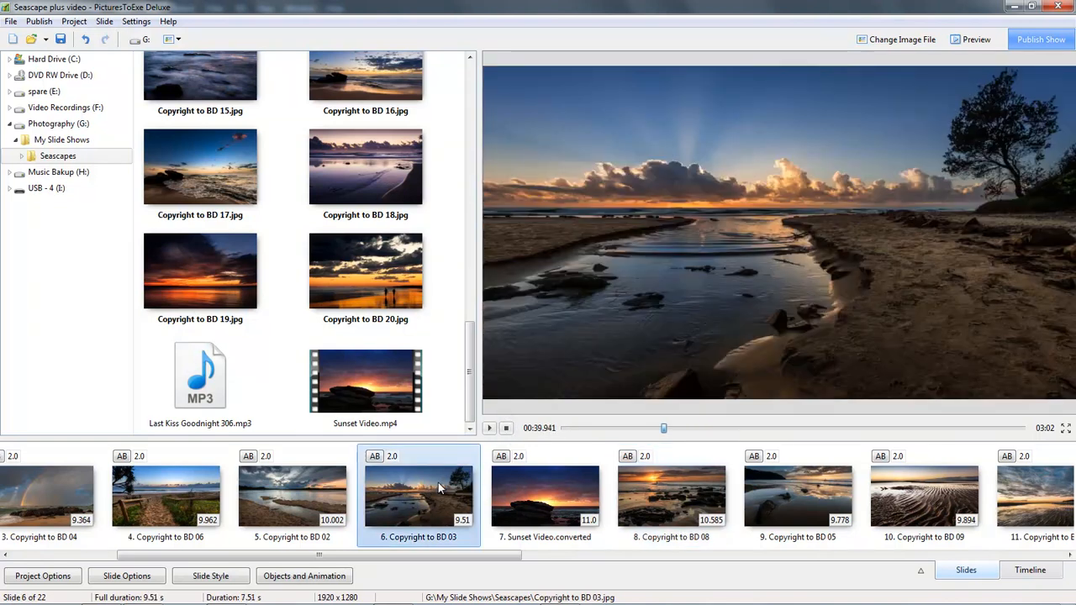
Step: Set the full duration of the Sunset Video.converted slide to 15 seconds
click(539, 499)
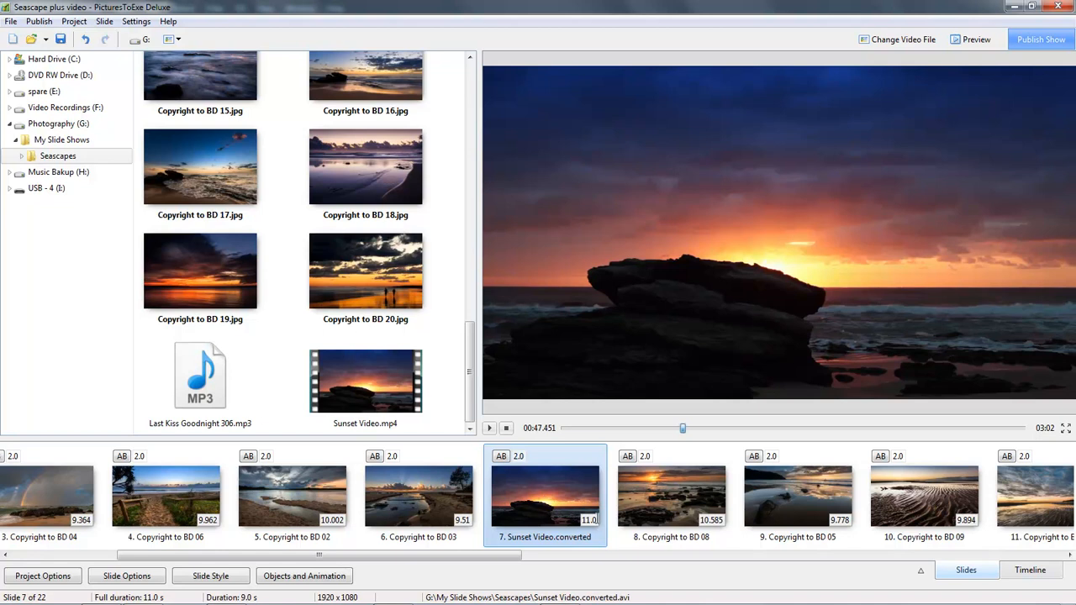
click(593, 520)
text(15)
key(Return)
Step: Play from slide 6 again to examine how the video slide behaves with the longer duration
click(467, 483)
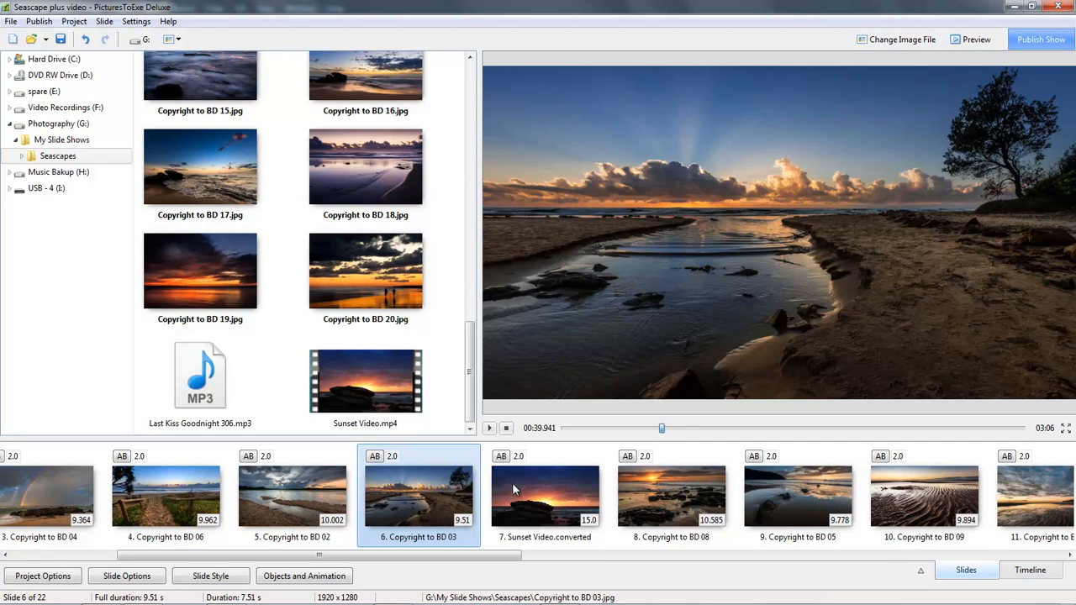
click(486, 430)
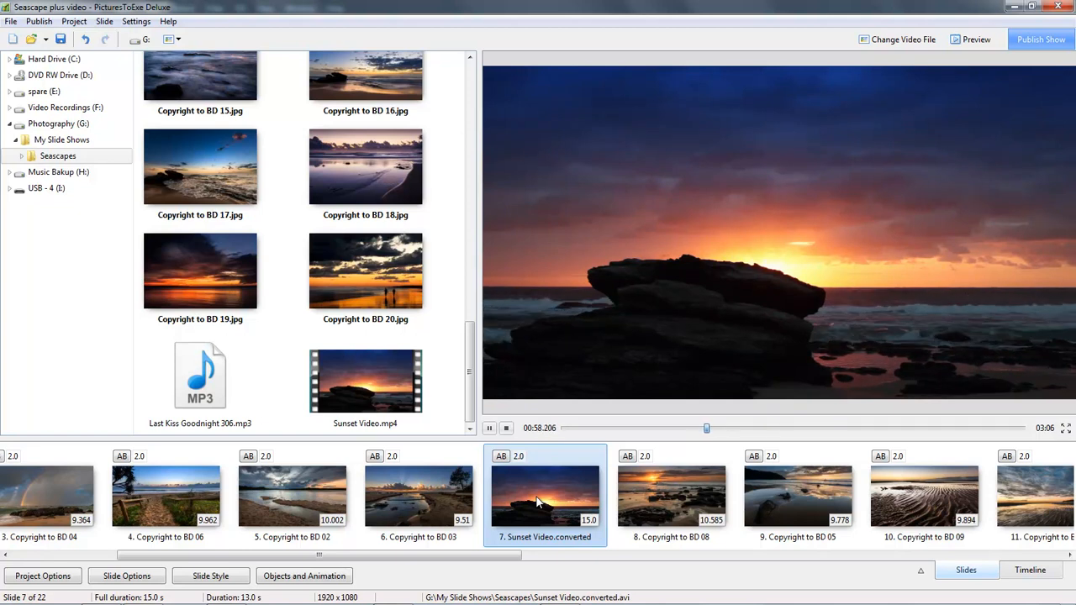
click(505, 429)
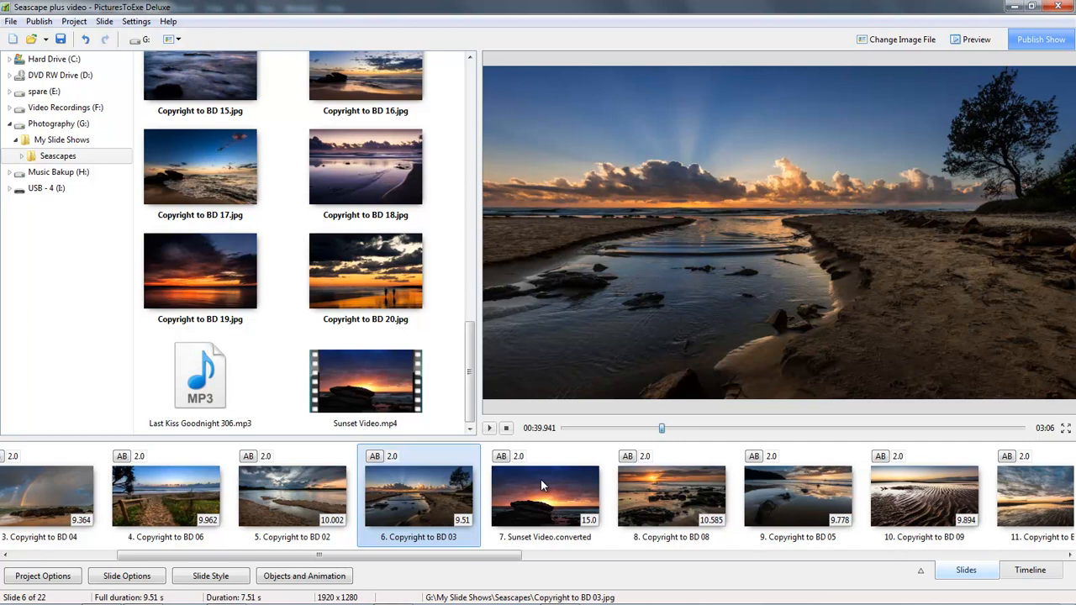
Step: Set the full duration of the Sunset Video.converted slide back to 11 seconds
click(589, 520)
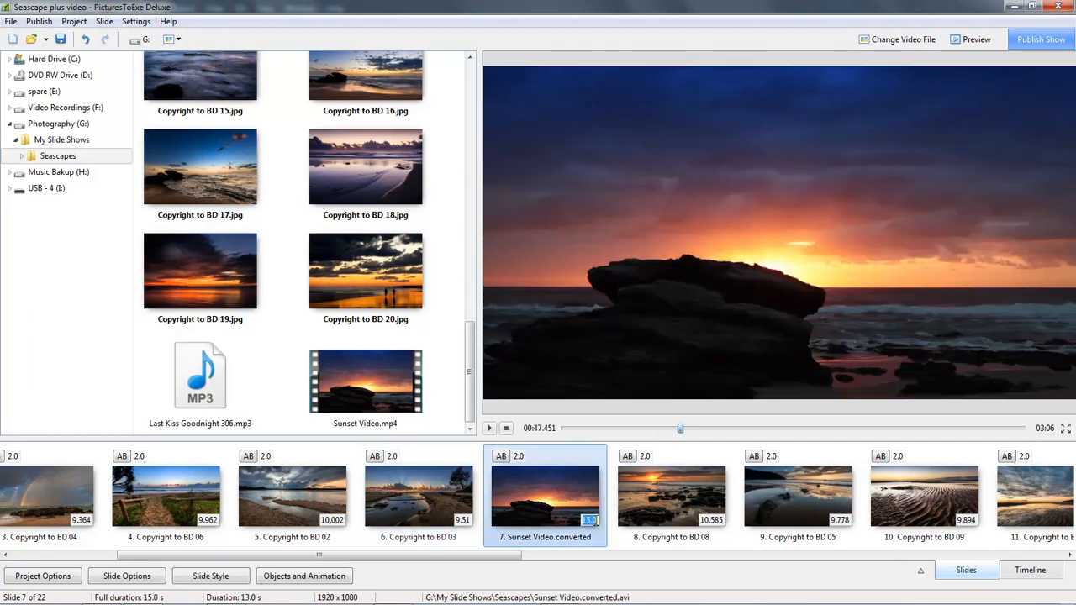
text(11)
key(Return)
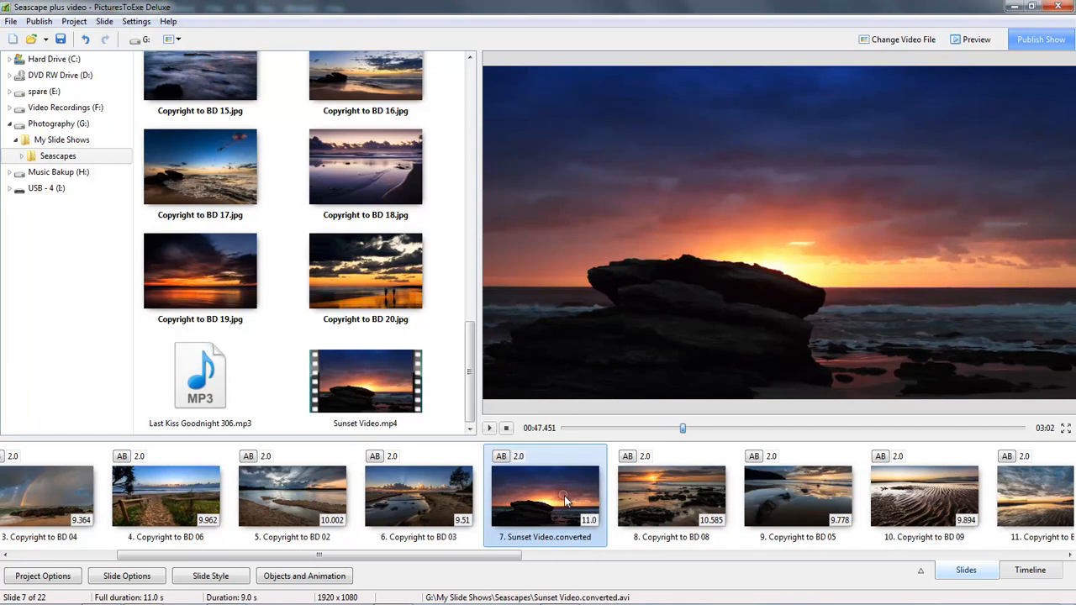